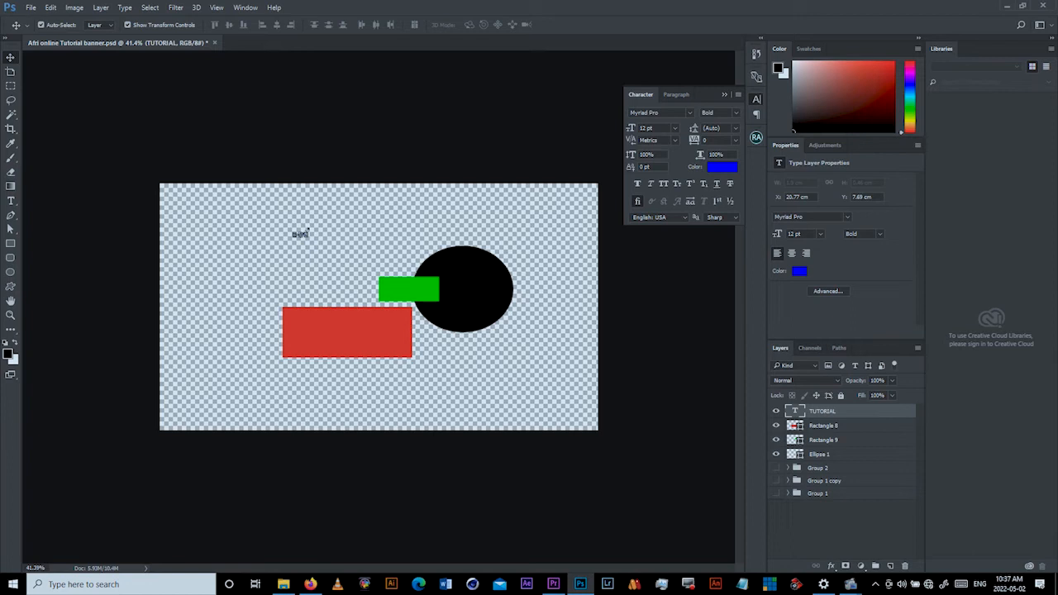
Step: Scale the TUTORIAL text up to about 141 pt
{"action": "key", "text": "Return"}
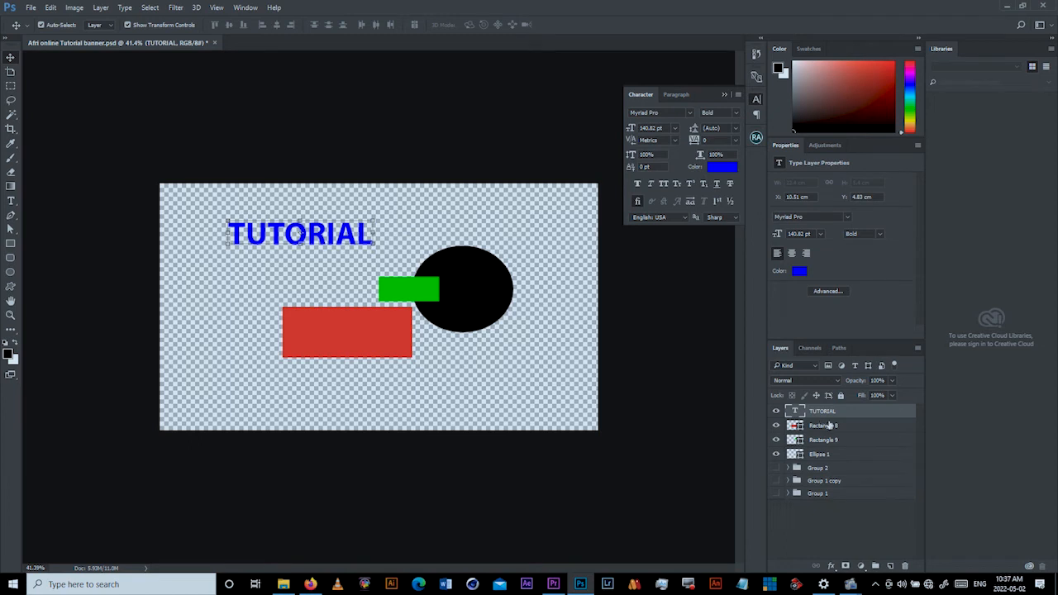
Step: Draw a green arrow custom shape below the black circle, placing its layer directly above Rectangle 9
{"action": "left_click", "coordinate": [845, 438]}
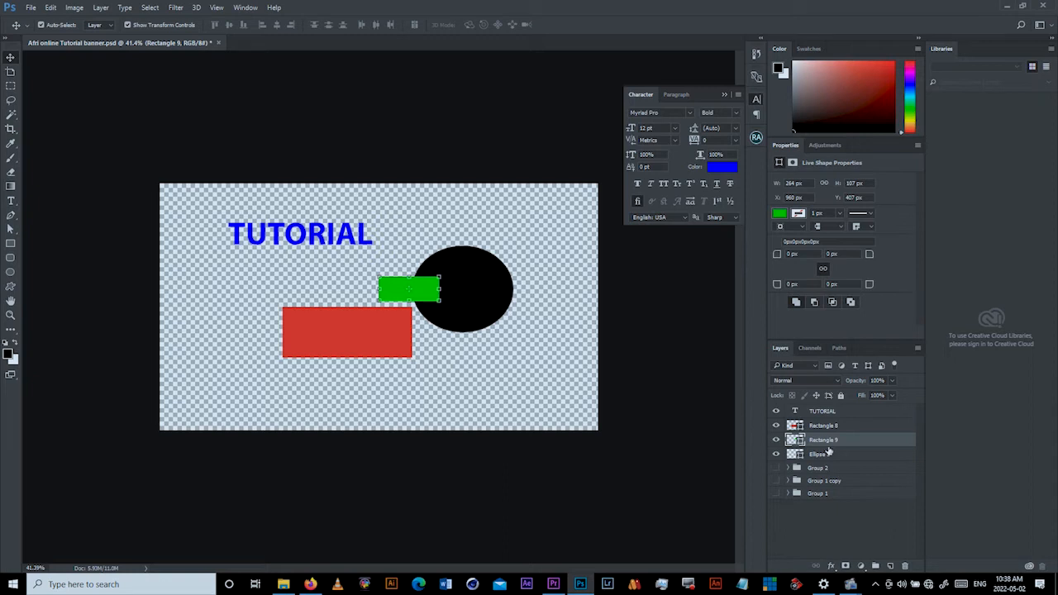
{"action": "left_click", "coordinate": [11, 286]}
{"action": "left_click_drag", "start_coordinate": [434, 352], "coordinate": [542, 398]}
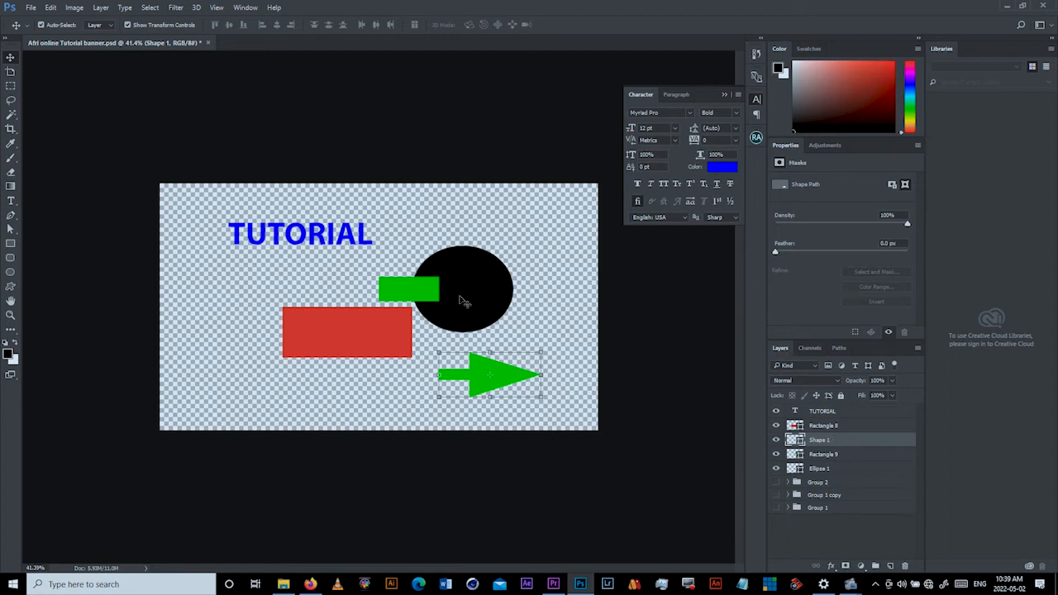
Step: Move the black circle up toward the canvas's upper-right area and rename its layer CIRCLE
{"action": "left_click", "coordinate": [466, 294]}
{"action": "left_click_drag", "start_coordinate": [468, 292], "coordinate": [518, 247]}
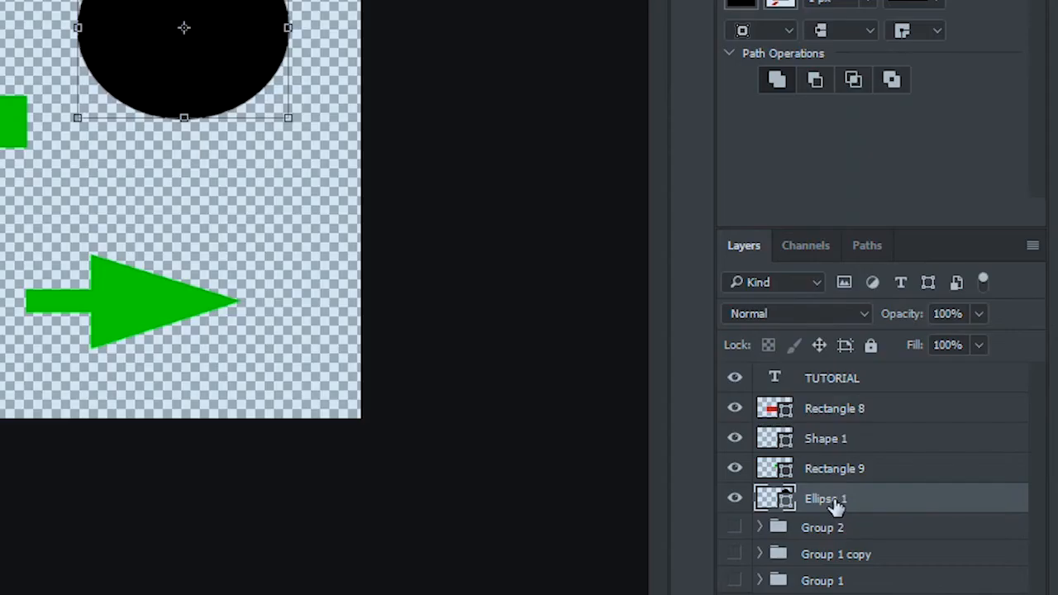
{"action": "double_click", "coordinate": [829, 501]}
{"action": "type", "text": "CIRCLE"}
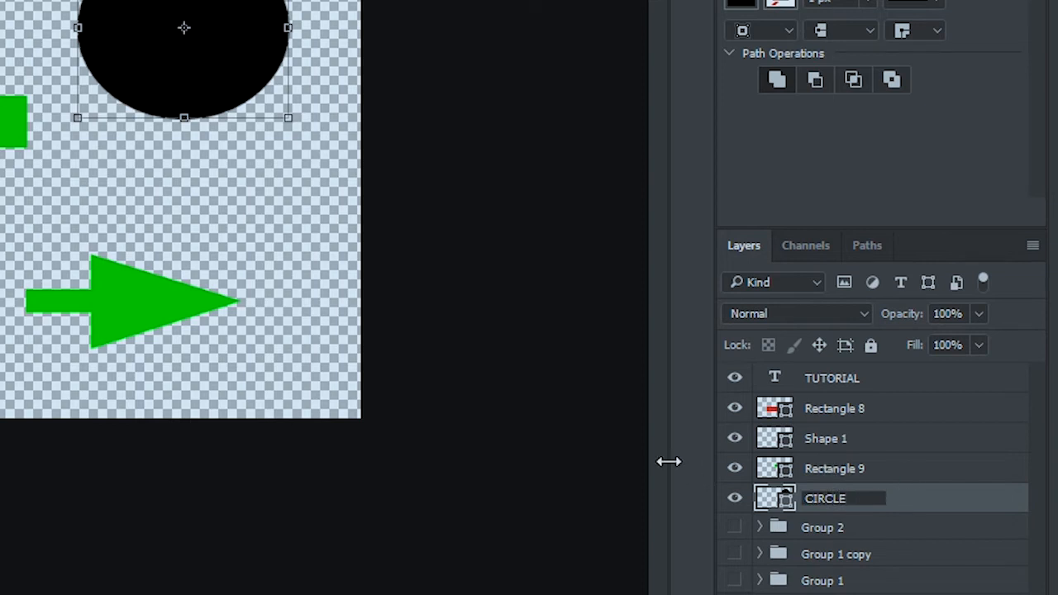
{"action": "left_click", "coordinate": [536, 446]}
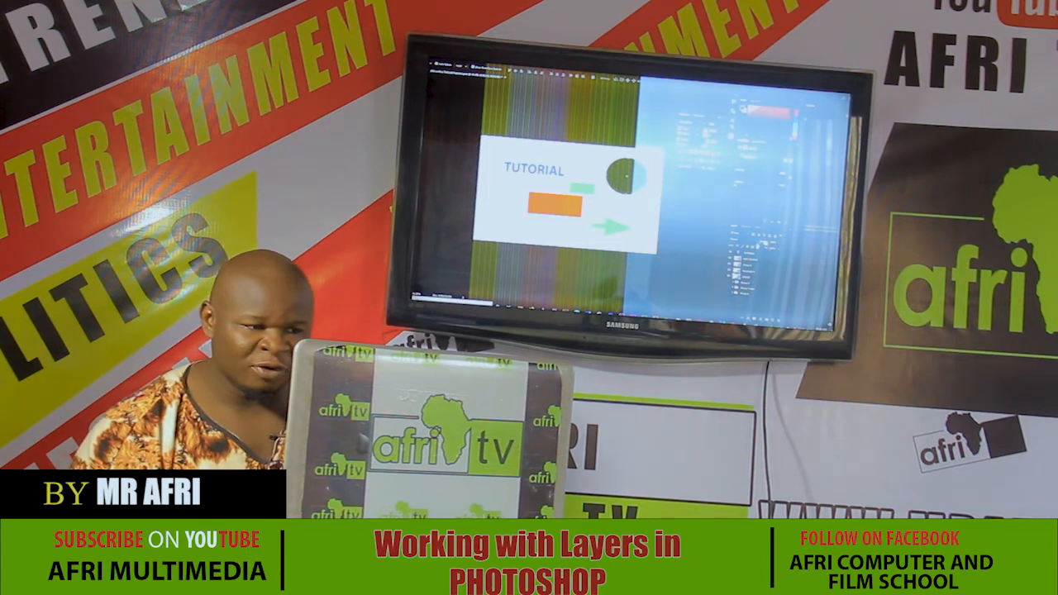
Step: Move the black circle over the middle of the red rectangle, at about X 600 px, Y 461 px
{"action": "mouse_move", "coordinate": [627, 176]}
{"action": "left_mouse_down"}
{"action": "mouse_move", "coordinate": [618, 169]}
{"action": "mouse_move", "coordinate": [628, 184]}
{"action": "mouse_move", "coordinate": [637, 178]}
{"action": "left_mouse_up"}
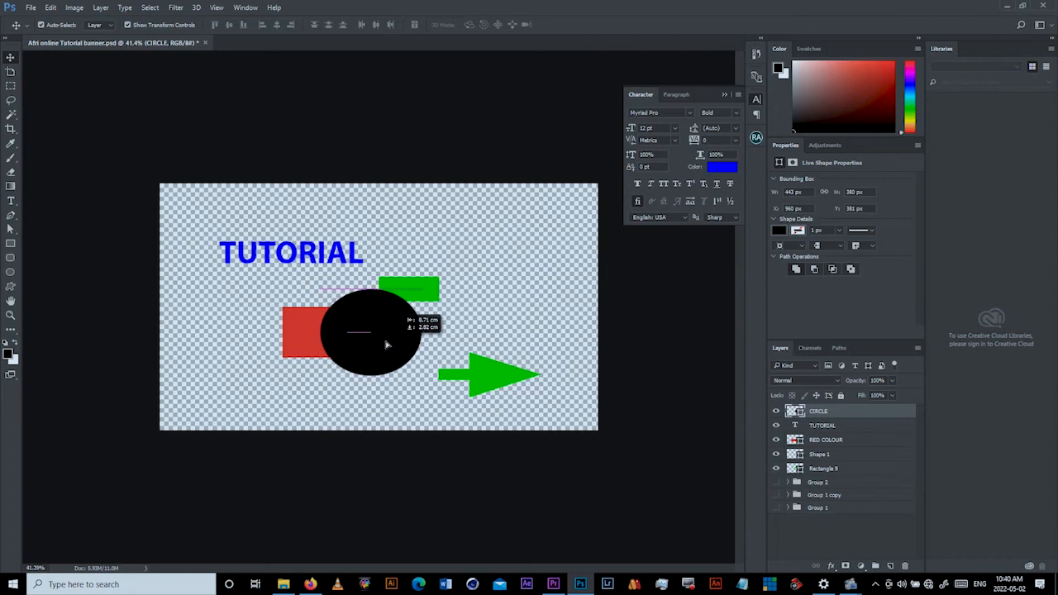
{"action": "left_click_drag", "start_coordinate": [386, 345], "coordinate": [372, 346]}
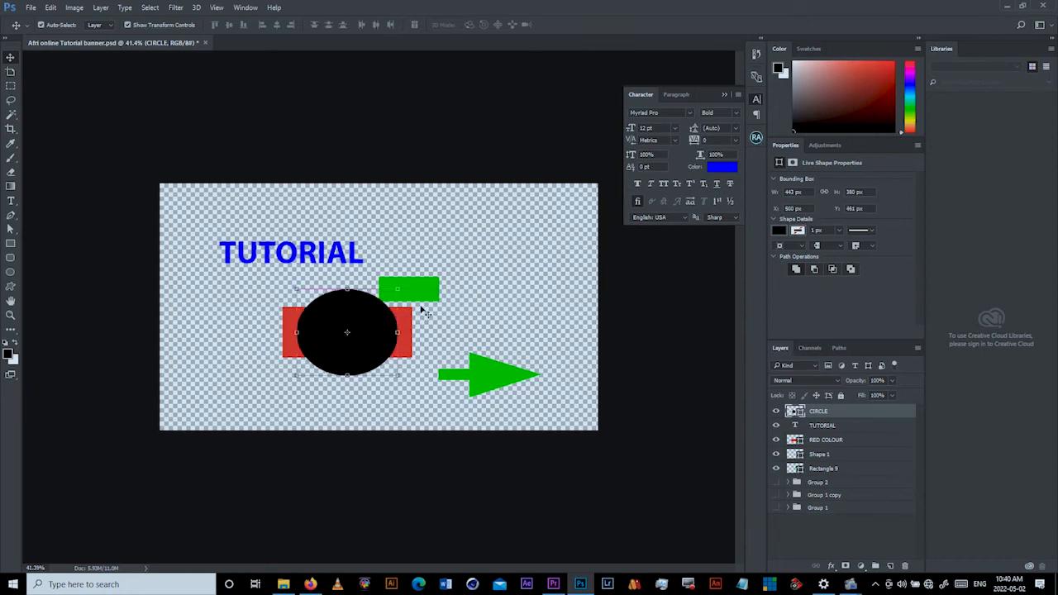
Step: Delete the green rectangle and the green arrow, and move the TUTORIAL text up and to the right, above the circle
{"action": "left_click", "coordinate": [425, 289]}
{"action": "left_click", "coordinate": [486, 376]}
{"action": "key", "text": "Delete"}
{"action": "left_click_drag", "start_coordinate": [338, 255], "coordinate": [403, 242]}
Step: Lower the CIRCLE layer's opacity to about 57%, and return its opacity and fill to 100%
{"action": "left_click", "coordinate": [360, 335]}
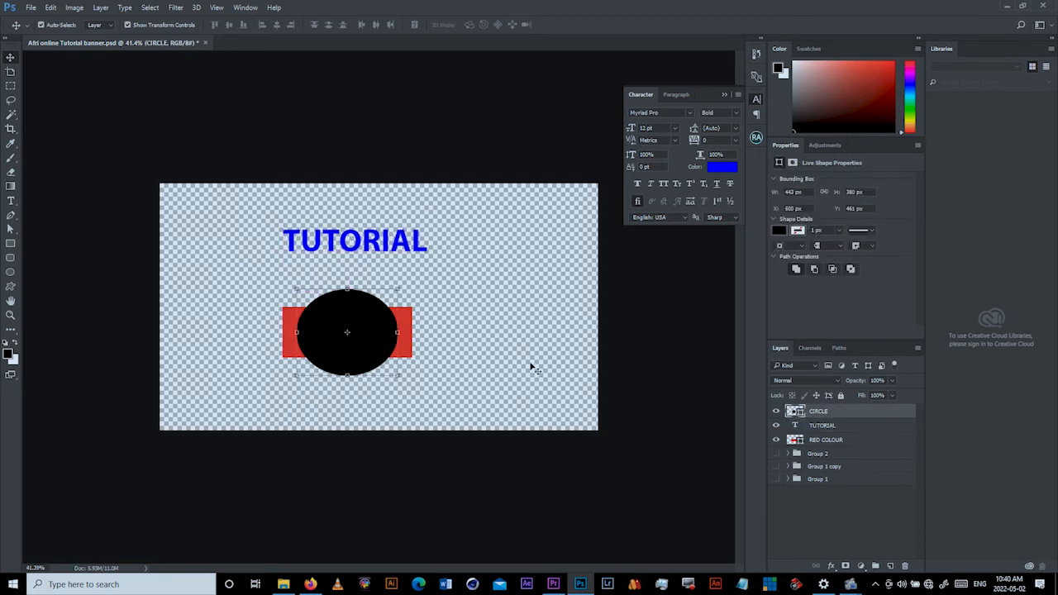
{"action": "left_click_drag", "start_coordinate": [860, 386], "coordinate": [833, 392]}
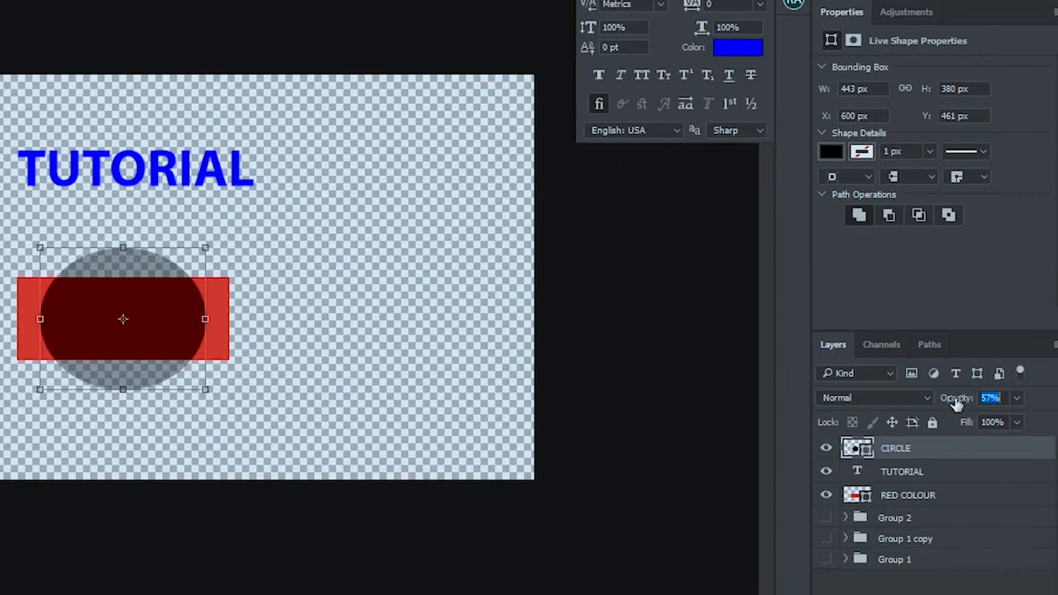
{"action": "left_click_drag", "start_coordinate": [854, 383], "coordinate": [857, 384]}
{"action": "left_click_drag", "start_coordinate": [972, 426], "coordinate": [975, 397]}
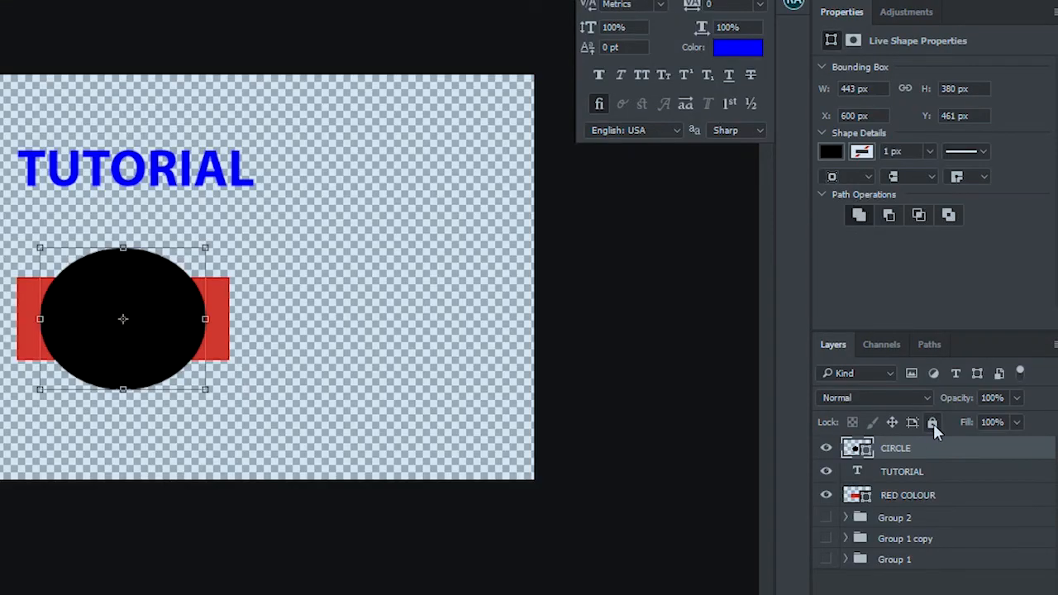
Step: Lock the CIRCLE layer completely and try to move the circle on the canvas
{"action": "left_click", "coordinate": [933, 423]}
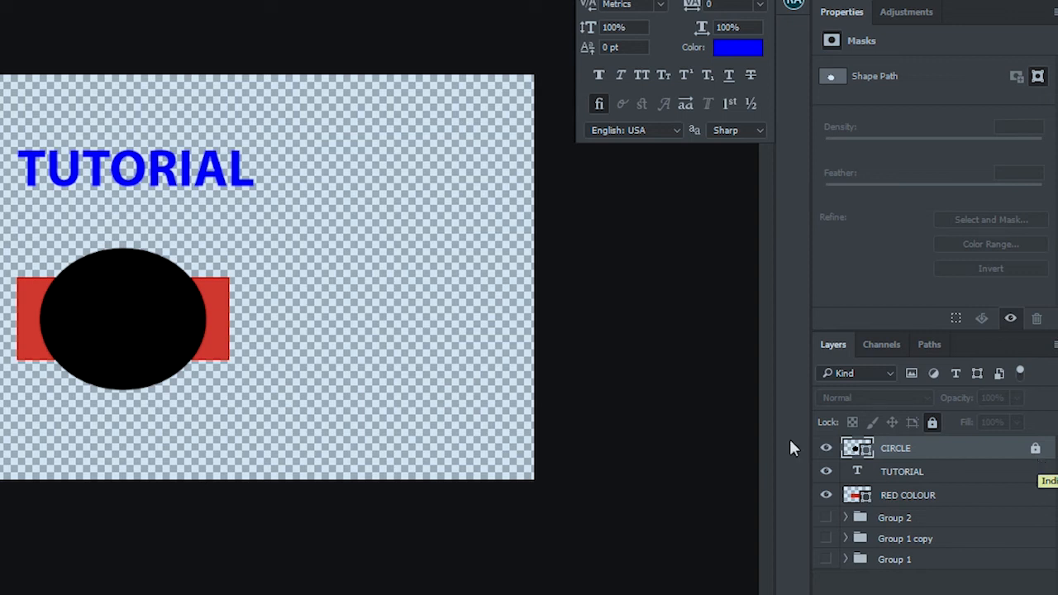
{"action": "left_click", "coordinate": [157, 306]}
{"action": "left_click_drag", "start_coordinate": [157, 306], "coordinate": [119, 336]}
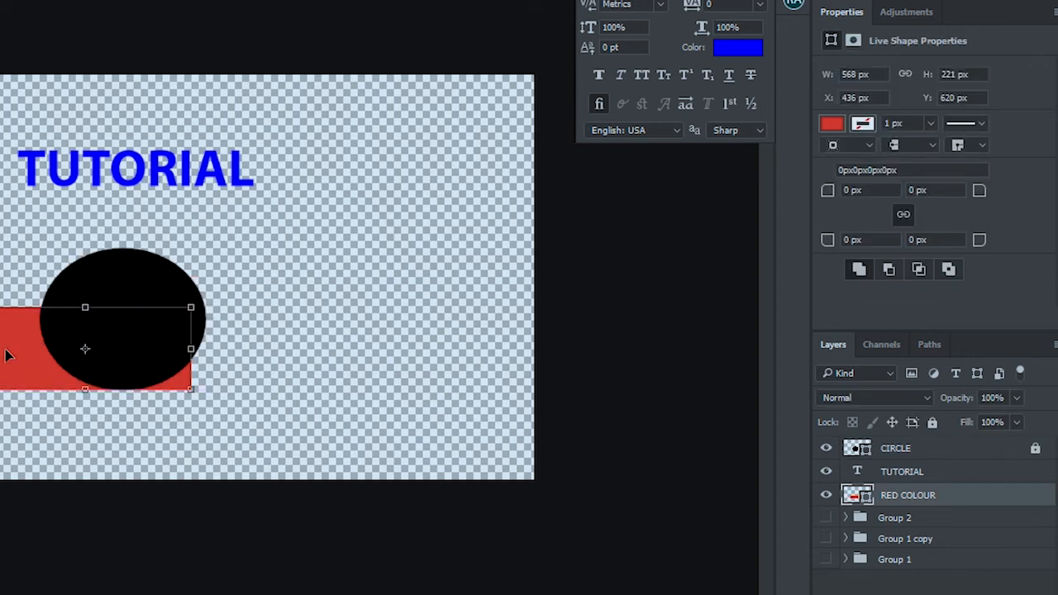
{"action": "key", "text": "Escape"}
{"action": "left_click_drag", "start_coordinate": [125, 284], "coordinate": [212, 290]}
{"action": "left_click_drag", "start_coordinate": [136, 298], "coordinate": [210, 313]}
{"action": "left_click_drag", "start_coordinate": [119, 319], "coordinate": [194, 340]}
Step: Move the red rectangle to the right of the circle, at about X 1265 px, Y 391 px, and lock its layer
{"action": "left_click_drag", "start_coordinate": [1, 356], "coordinate": [378, 263]}
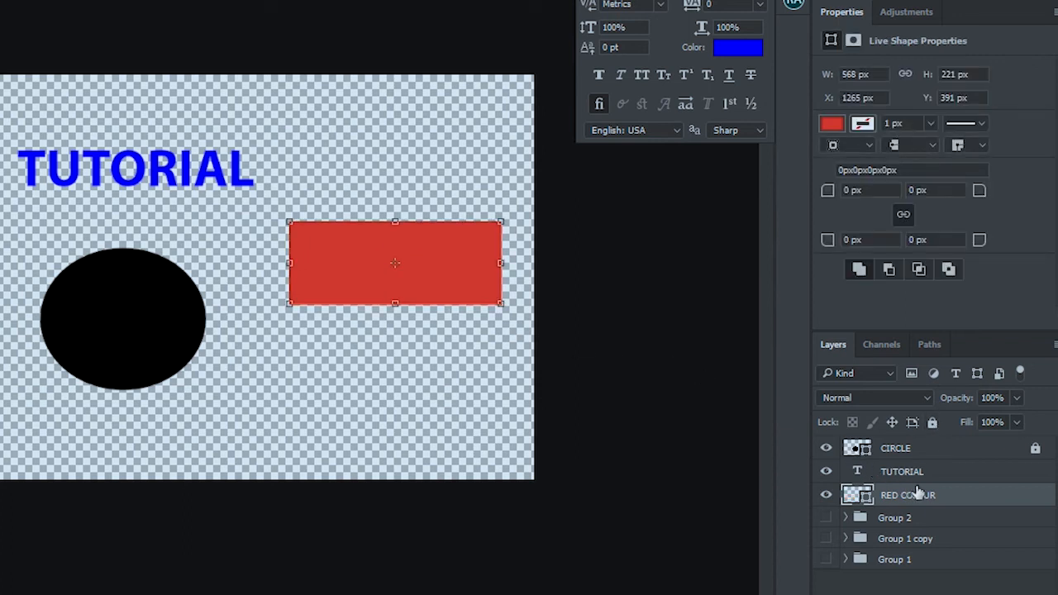
{"action": "left_click", "coordinate": [933, 423]}
Step: Try to move the locked red rectangle and the TUTORIAL text on the canvas
{"action": "left_click_drag", "start_coordinate": [374, 241], "coordinate": [316, 303]}
{"action": "left_click_drag", "start_coordinate": [416, 280], "coordinate": [407, 333]}
{"action": "mouse_move", "coordinate": [194, 170]}
{"action": "left_mouse_down"}
{"action": "mouse_move", "coordinate": [172, 161]}
{"action": "mouse_move", "coordinate": [194, 168]}
{"action": "left_mouse_up"}
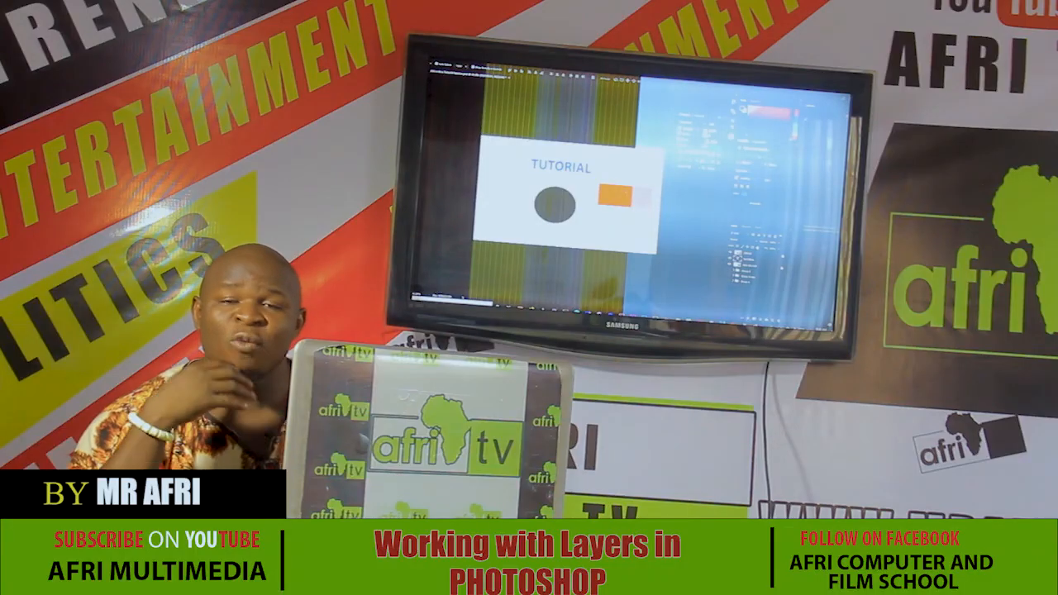